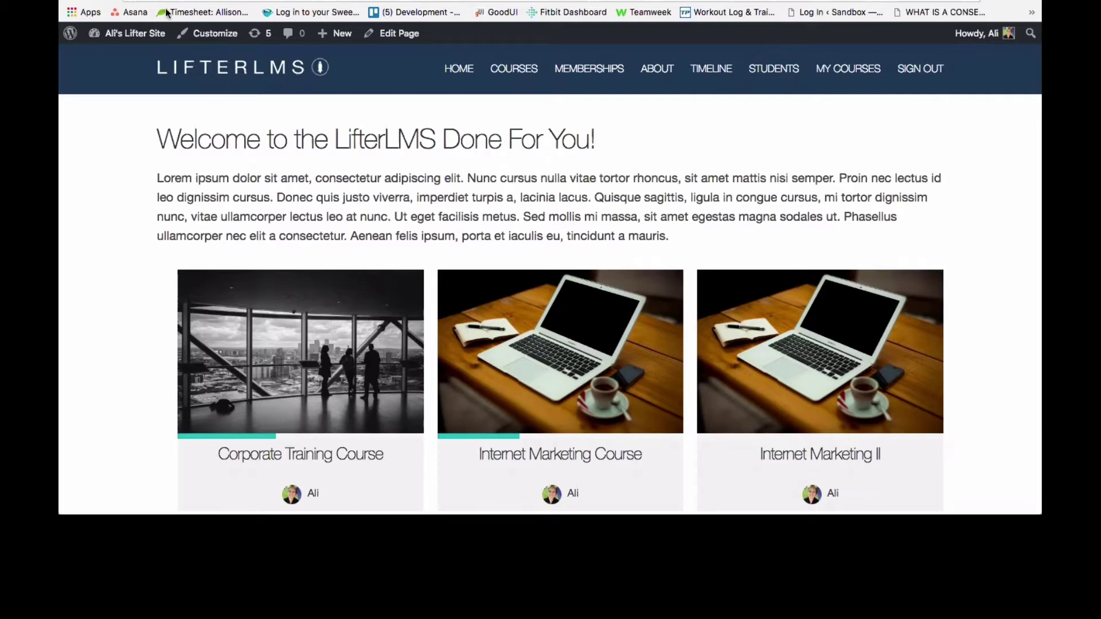
- From the dashboard, open LifterLMS Settings, then scroll the Checkout tab to its Payment Gateways list
{"action": "left_click", "coordinate": [136, 35]}
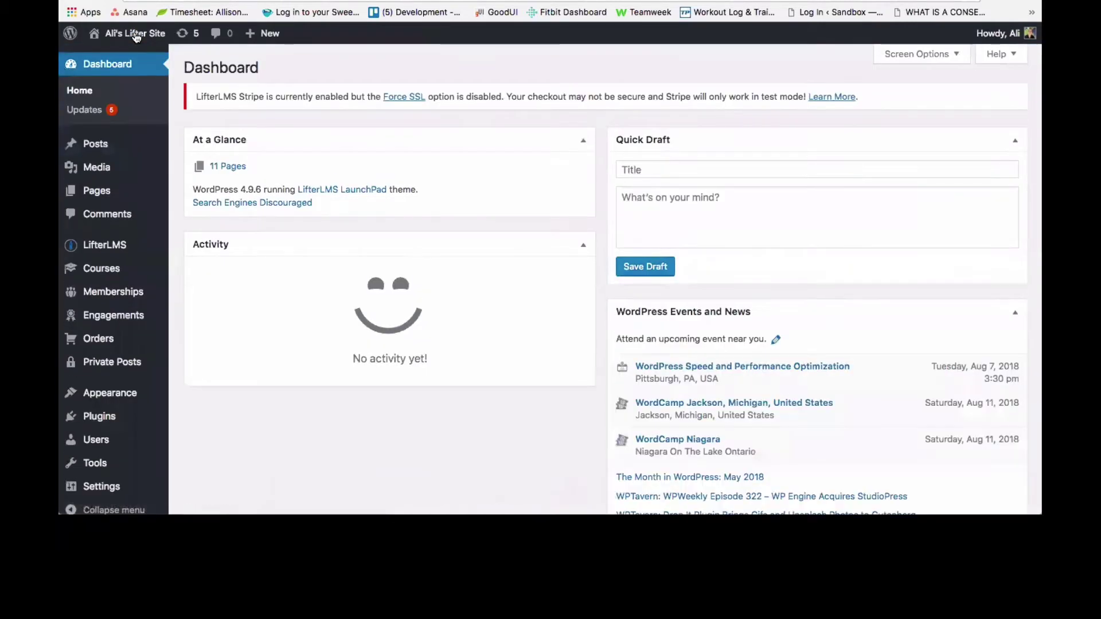
{"action": "left_click", "coordinate": [117, 247]}
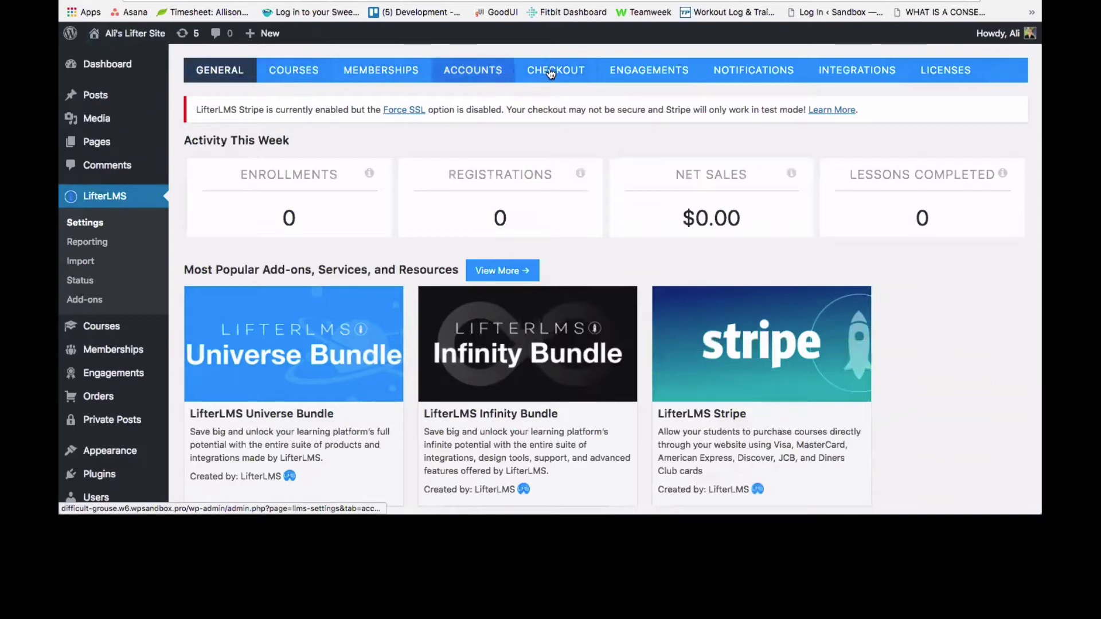
{"action": "left_click", "coordinate": [579, 71]}
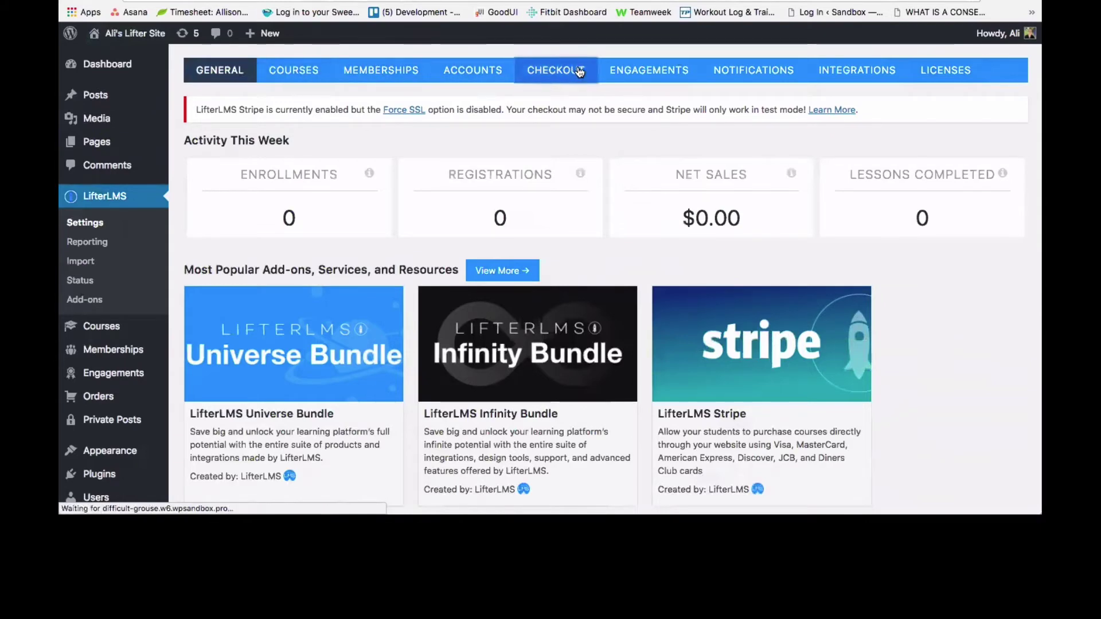
{"action": "scroll", "coordinate": [614, 283], "scroll_direction": "down", "scroll_amount": 1}
{"action": "scroll", "coordinate": [614, 283], "scroll_direction": "down", "scroll_amount": 5}
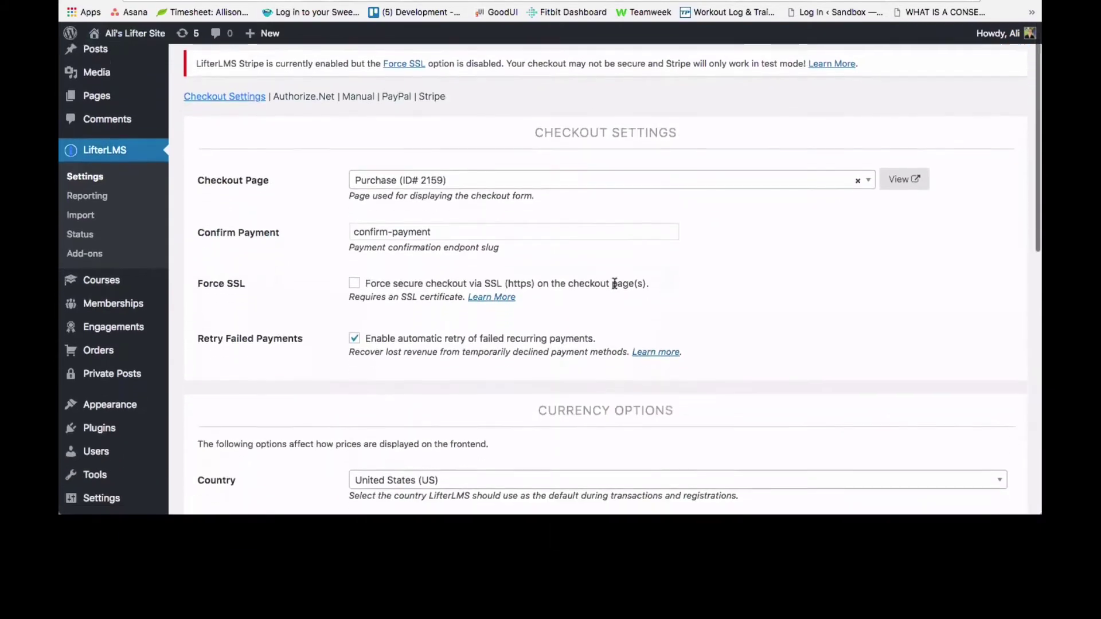
{"action": "scroll", "coordinate": [615, 283], "scroll_direction": "down", "scroll_amount": 11}
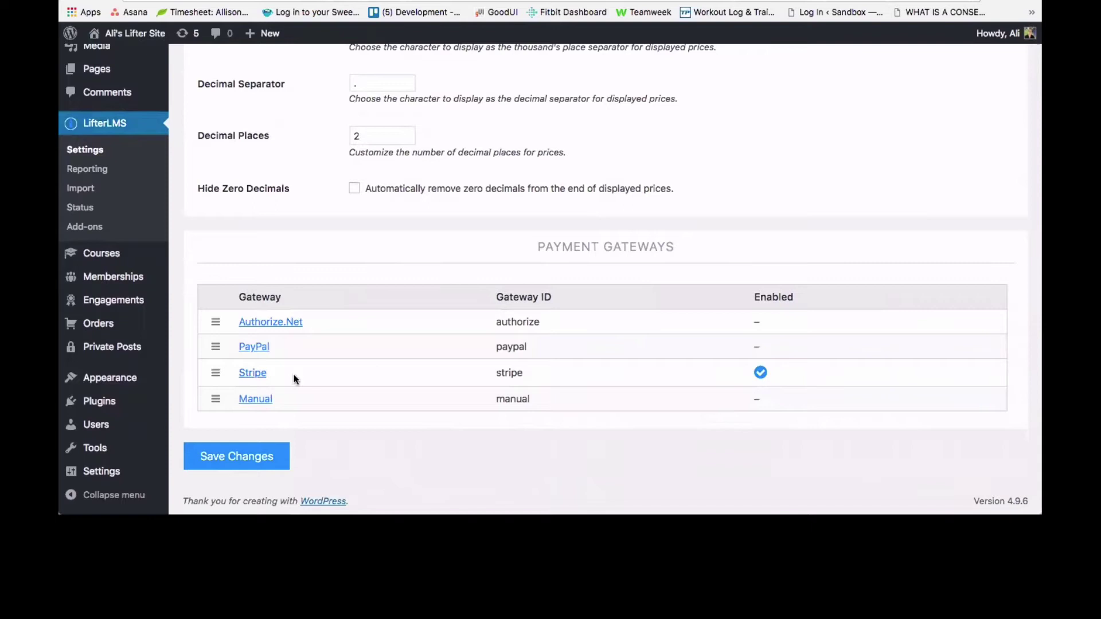
- Uncheck Enable Stripe in the Stripe gateway settings and save the change
{"action": "left_click", "coordinate": [253, 374]}
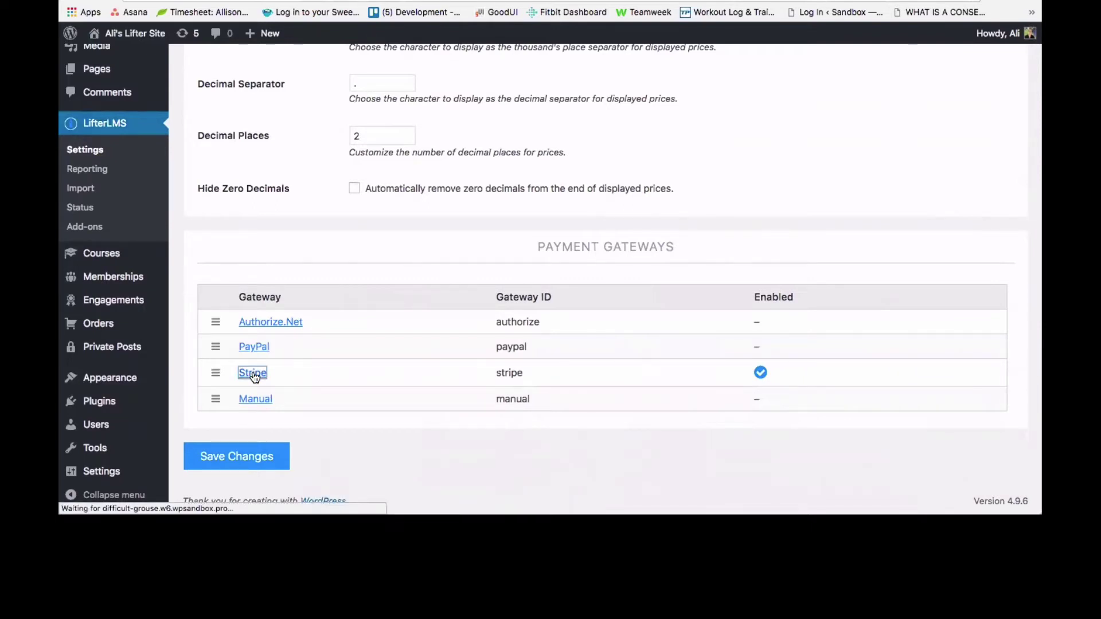
{"action": "left_click", "coordinate": [354, 292]}
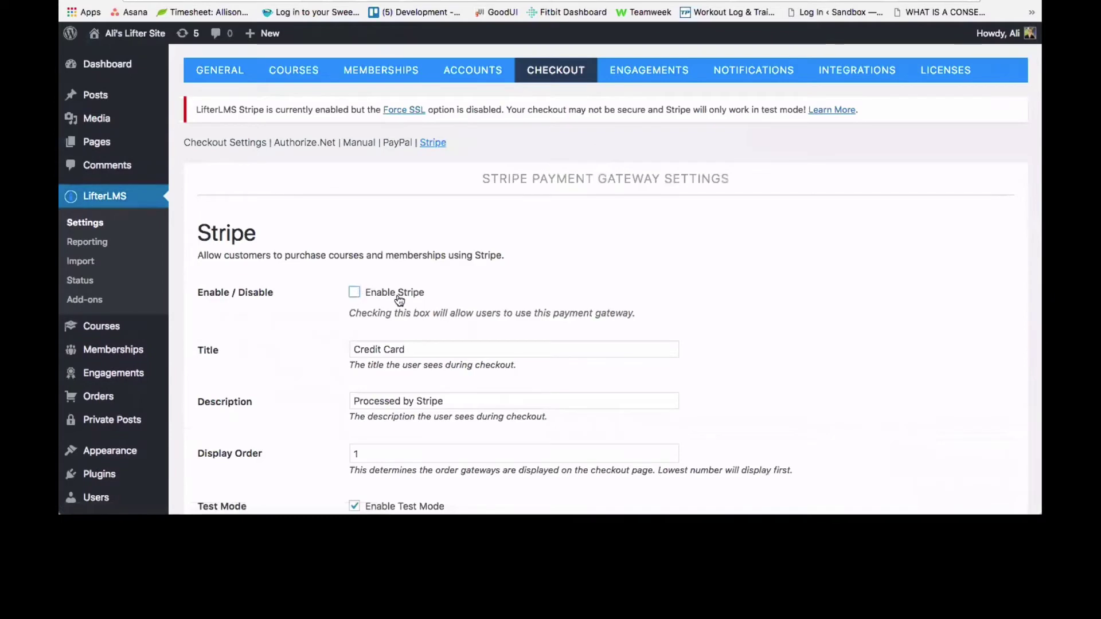
{"action": "scroll", "coordinate": [566, 351], "scroll_direction": "down", "scroll_amount": 10}
{"action": "left_click", "coordinate": [261, 462]}
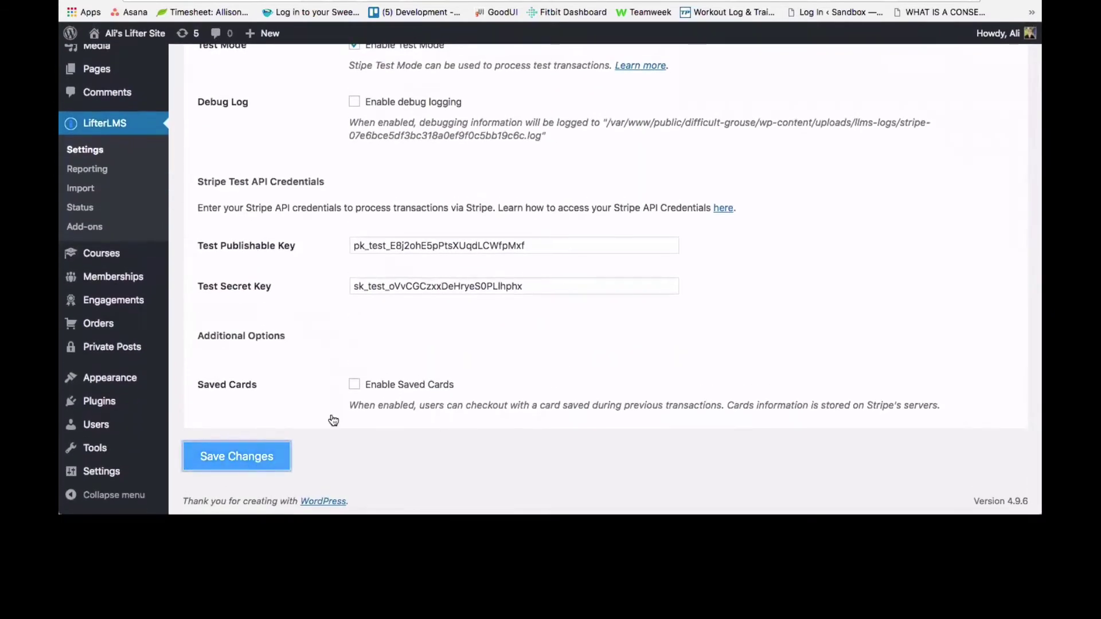
{"action": "scroll", "coordinate": [564, 341], "scroll_direction": "down", "scroll_amount": 8}
{"action": "scroll", "coordinate": [564, 340], "scroll_direction": "up", "scroll_amount": 6}
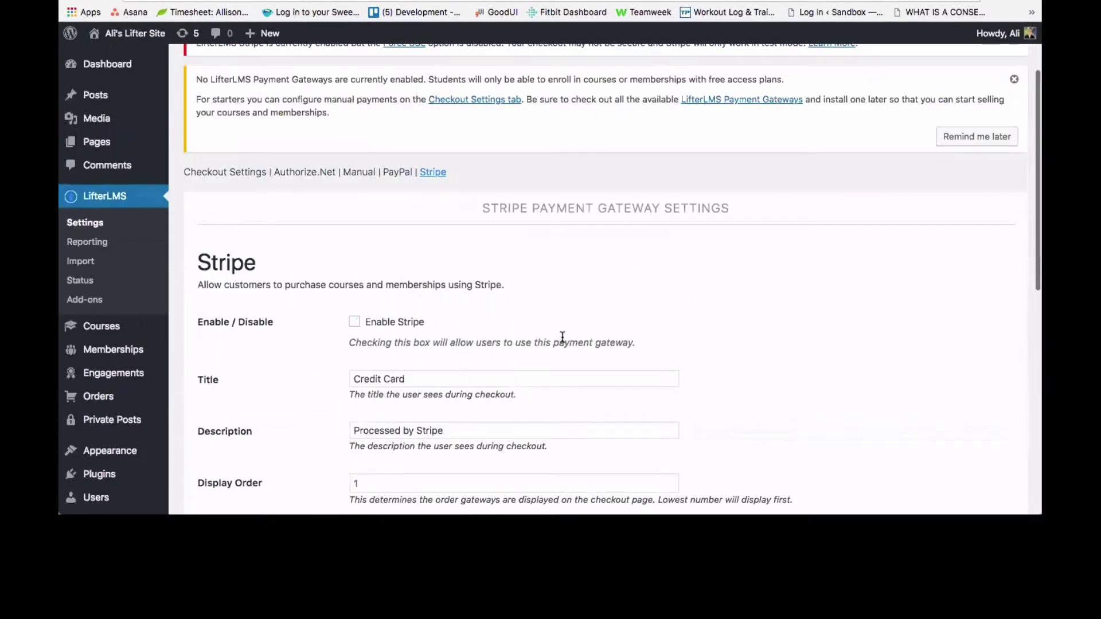
{"action": "scroll", "coordinate": [564, 340], "scroll_direction": "down", "scroll_amount": 8}
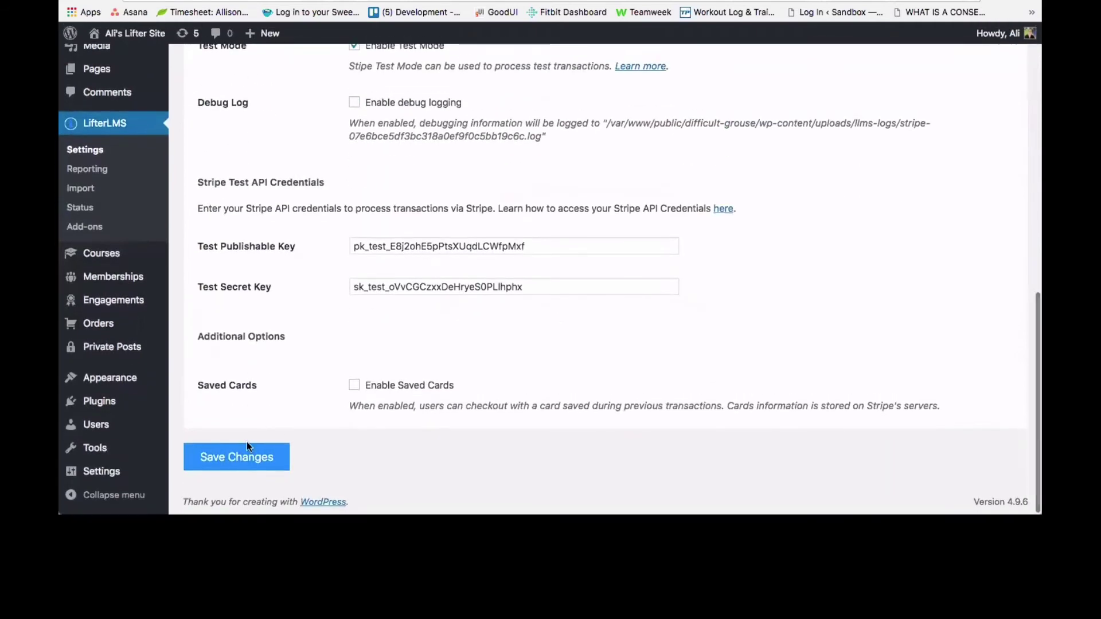
{"action": "left_click", "coordinate": [252, 456]}
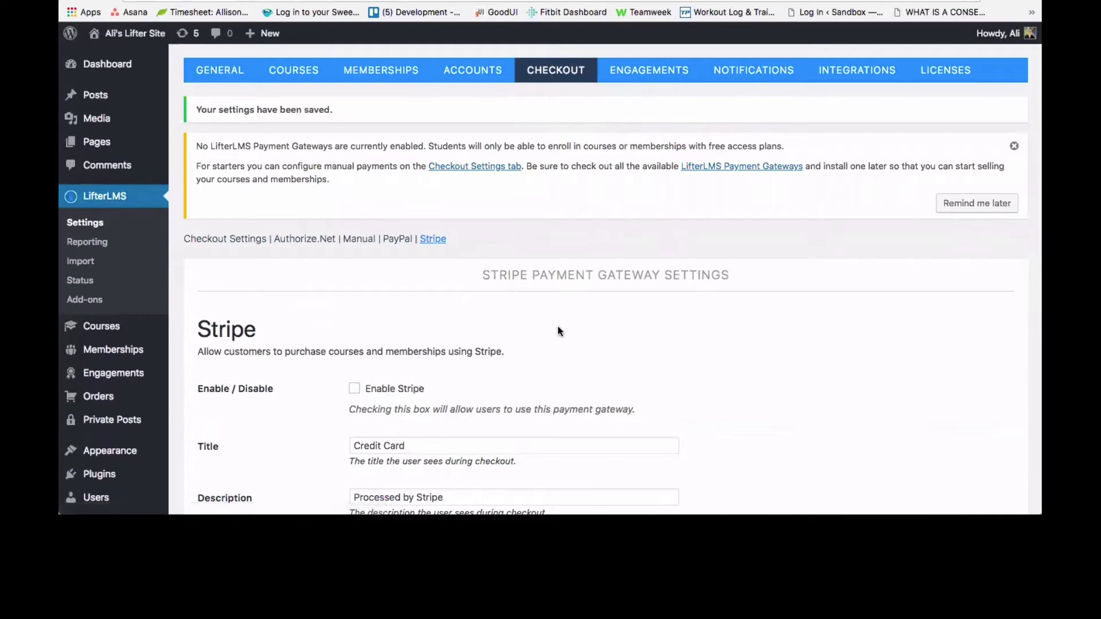
{"action": "scroll", "coordinate": [559, 330], "scroll_direction": "down", "scroll_amount": 10}
{"action": "scroll", "coordinate": [560, 332], "scroll_direction": "down", "scroll_amount": 2}
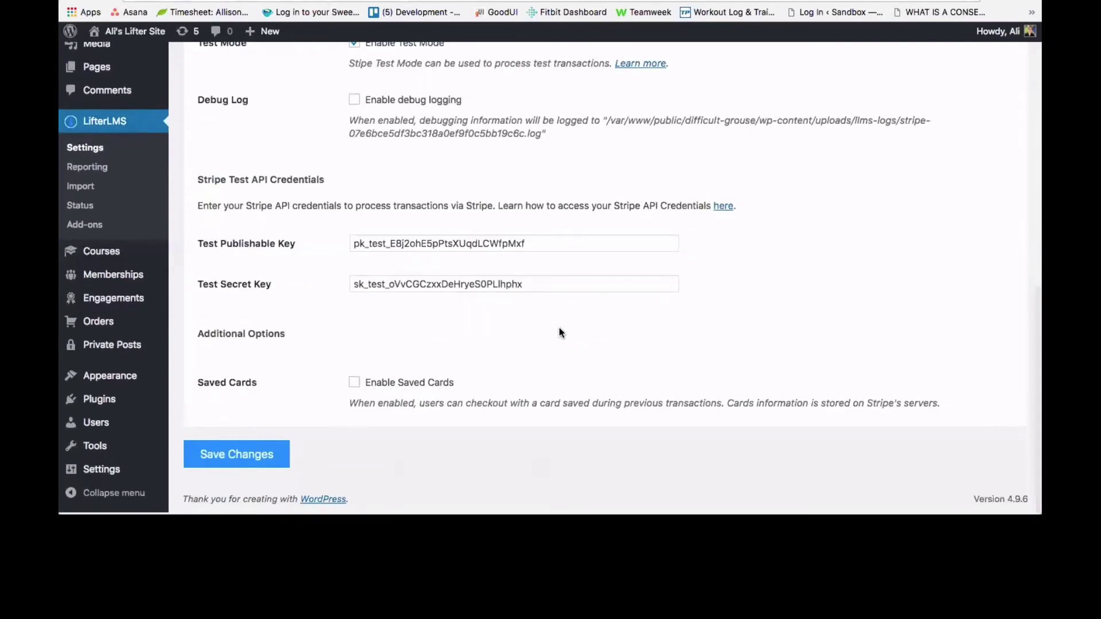
{"action": "scroll", "coordinate": [560, 332], "scroll_direction": "up", "scroll_amount": 10}
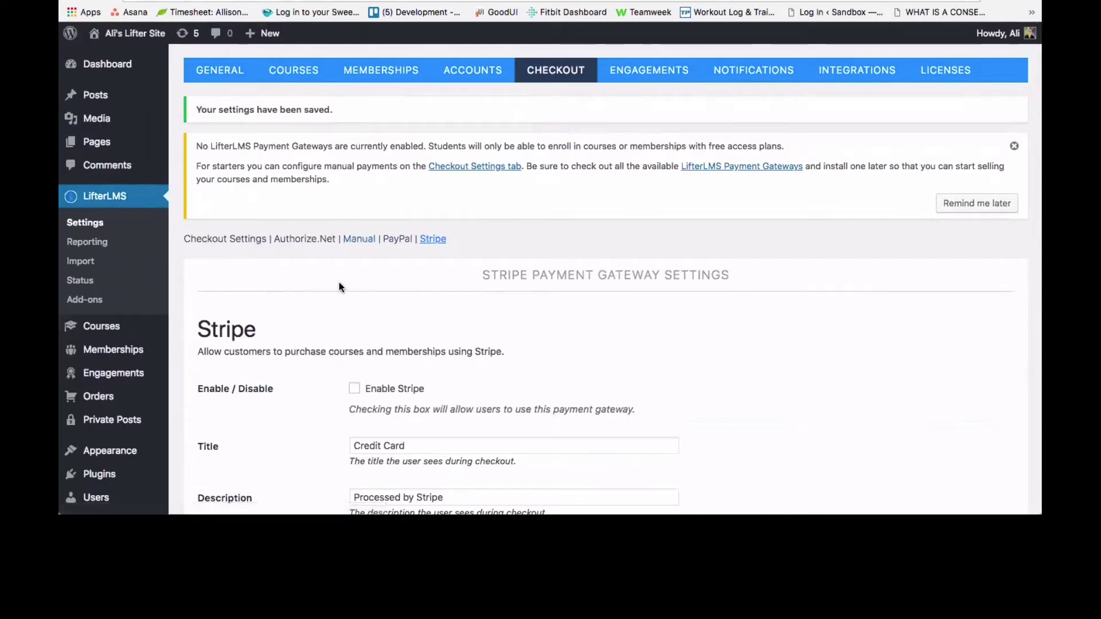
- Check Enable Manual in the Manual gateway settings and review its 'Pay manually via check' description
{"action": "left_click", "coordinate": [359, 240]}
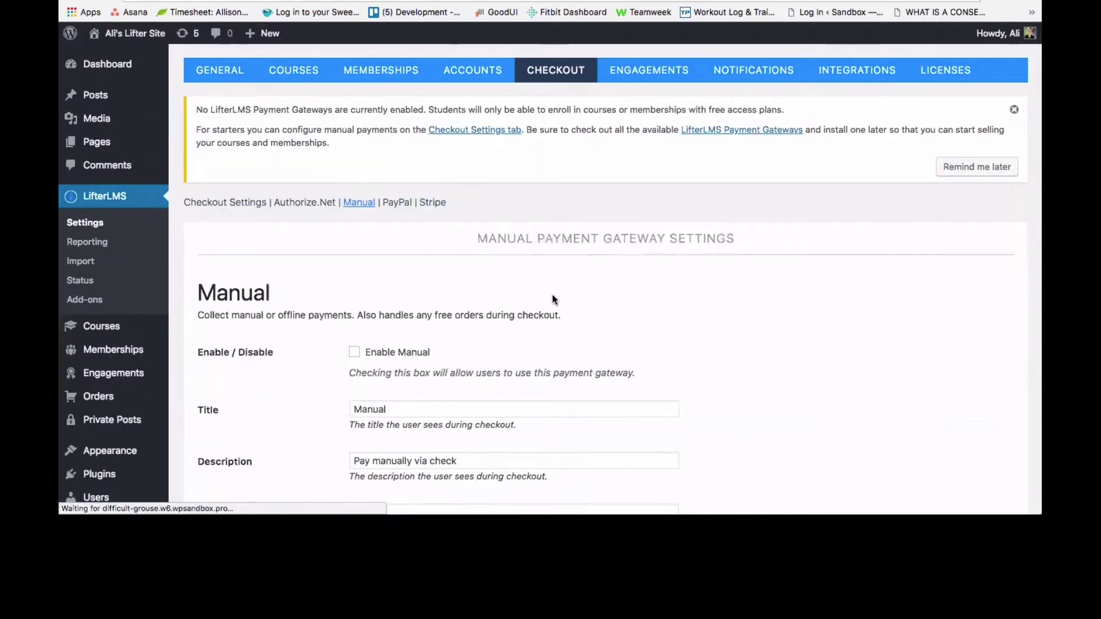
{"action": "scroll", "coordinate": [611, 328], "scroll_direction": "down", "scroll_amount": 2}
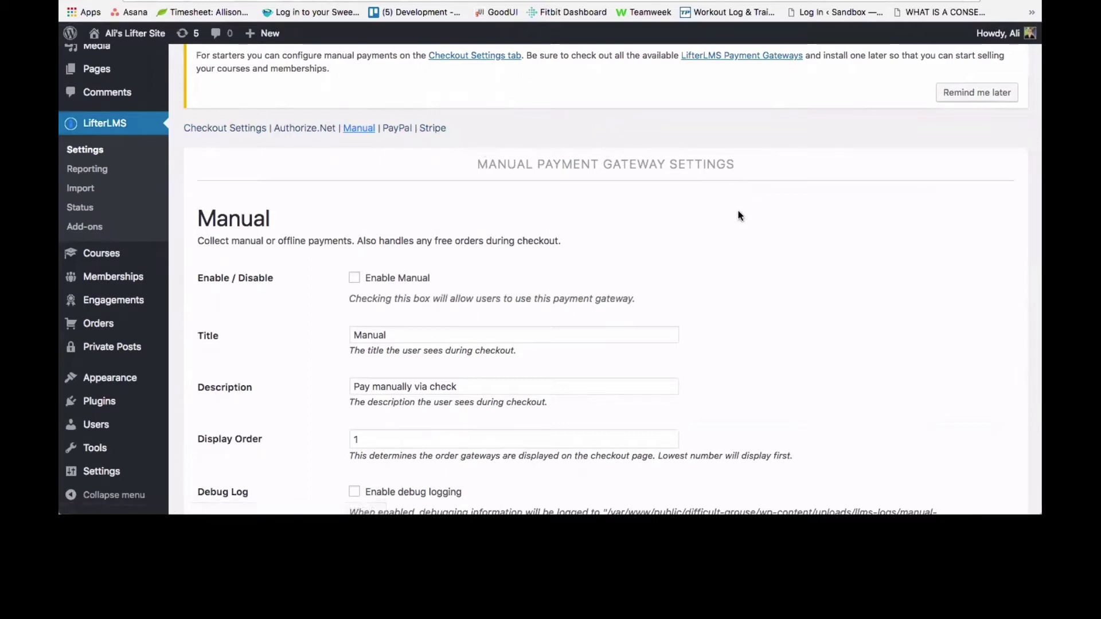
{"action": "scroll", "coordinate": [738, 212], "scroll_direction": "down", "scroll_amount": 2}
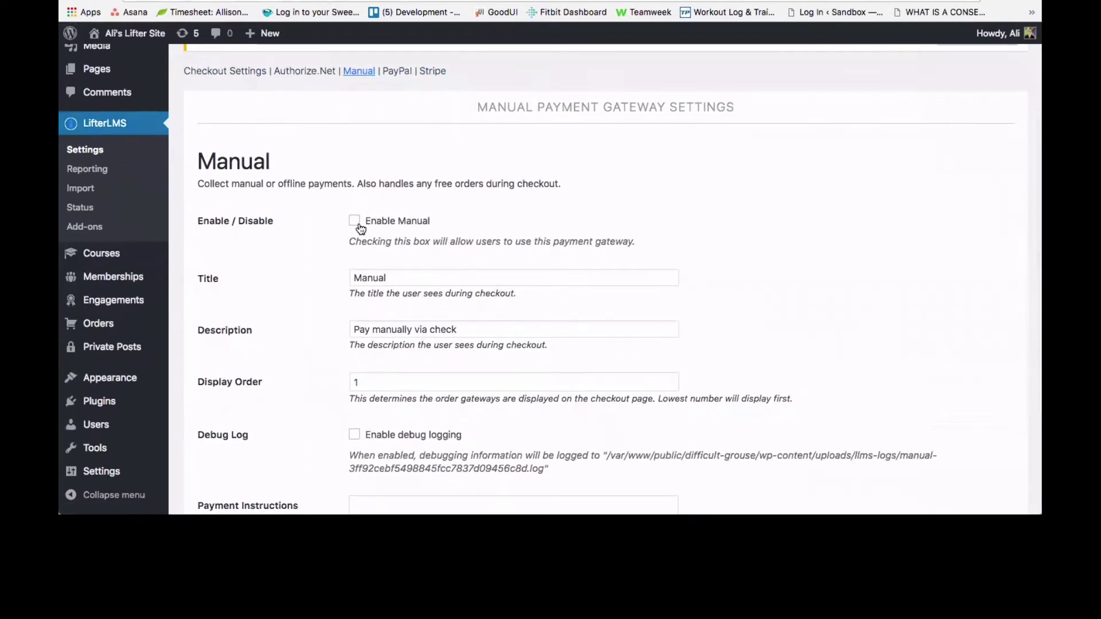
{"action": "left_click", "coordinate": [359, 226]}
{"action": "scroll", "coordinate": [725, 273], "scroll_direction": "down", "scroll_amount": 3}
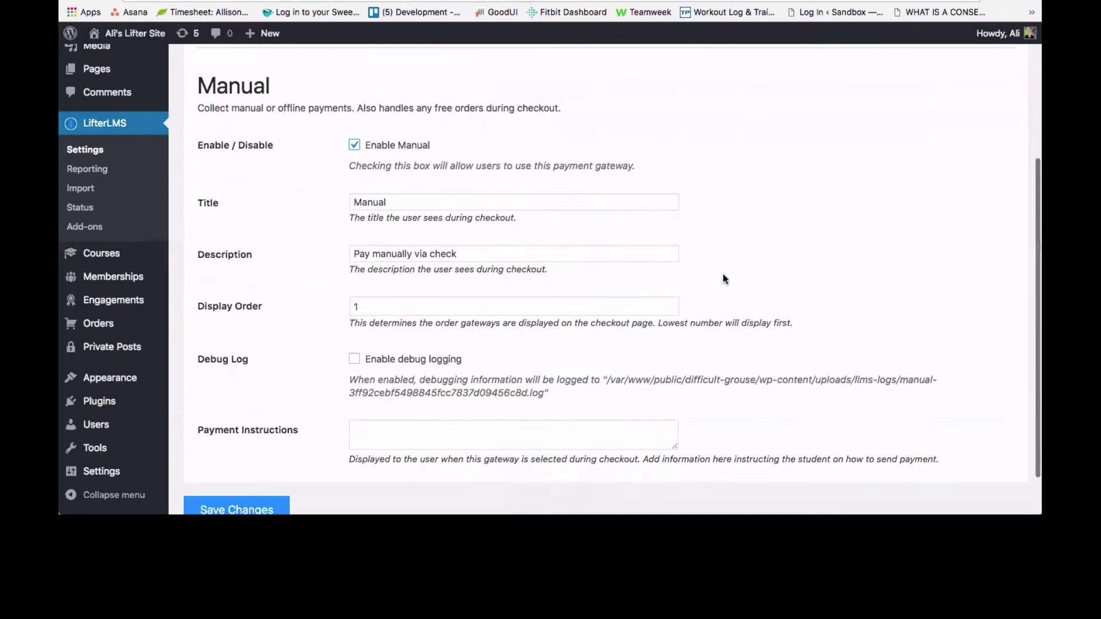
{"action": "left_click_drag", "start_coordinate": [353, 257], "coordinate": [519, 254]}
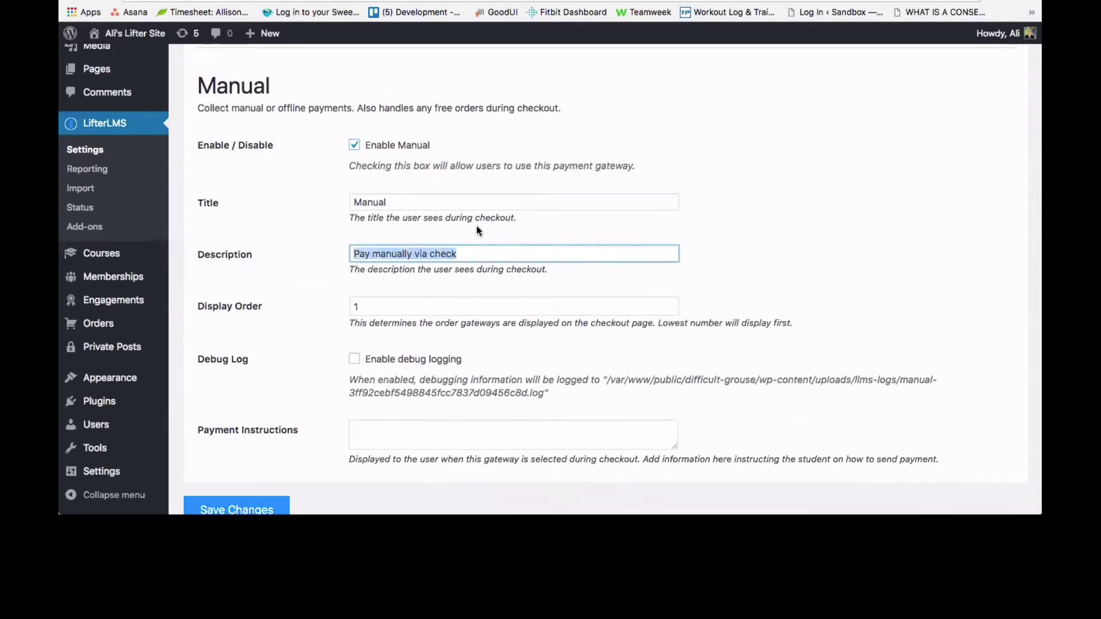
{"action": "left_click", "coordinate": [469, 252]}
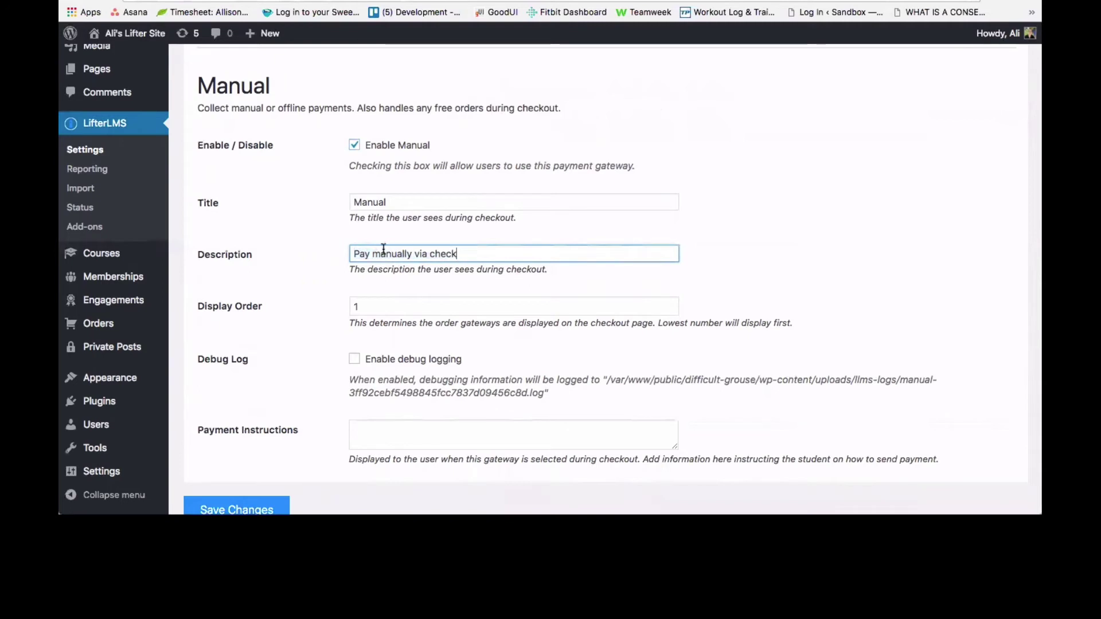
{"action": "scroll", "coordinate": [805, 270], "scroll_direction": "down", "scroll_amount": 2}
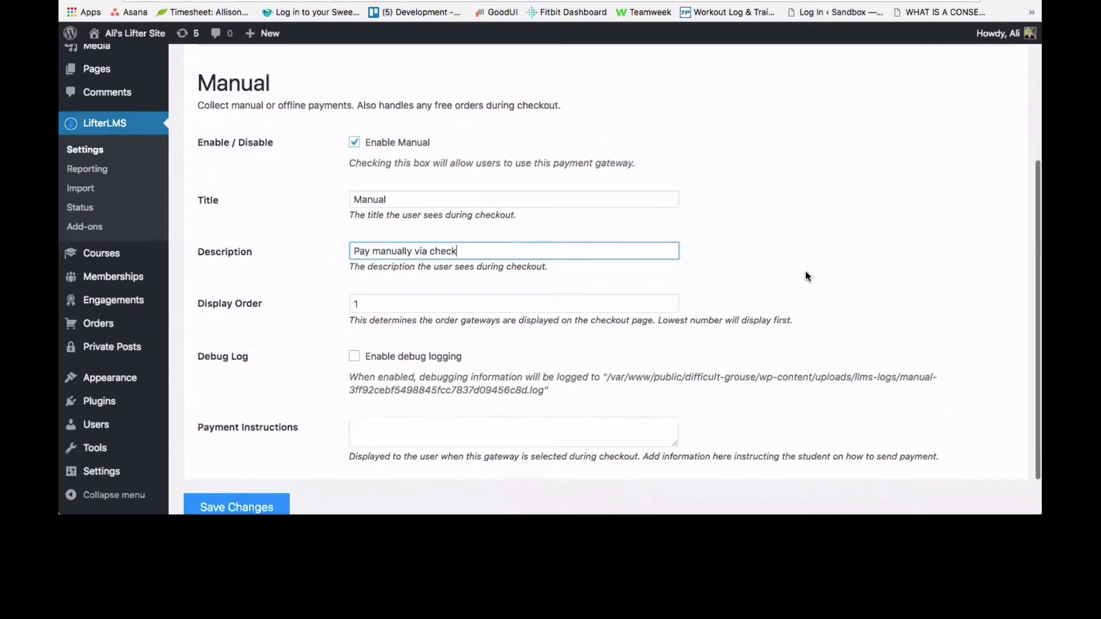
{"action": "scroll", "coordinate": [805, 276], "scroll_direction": "down", "scroll_amount": 1}
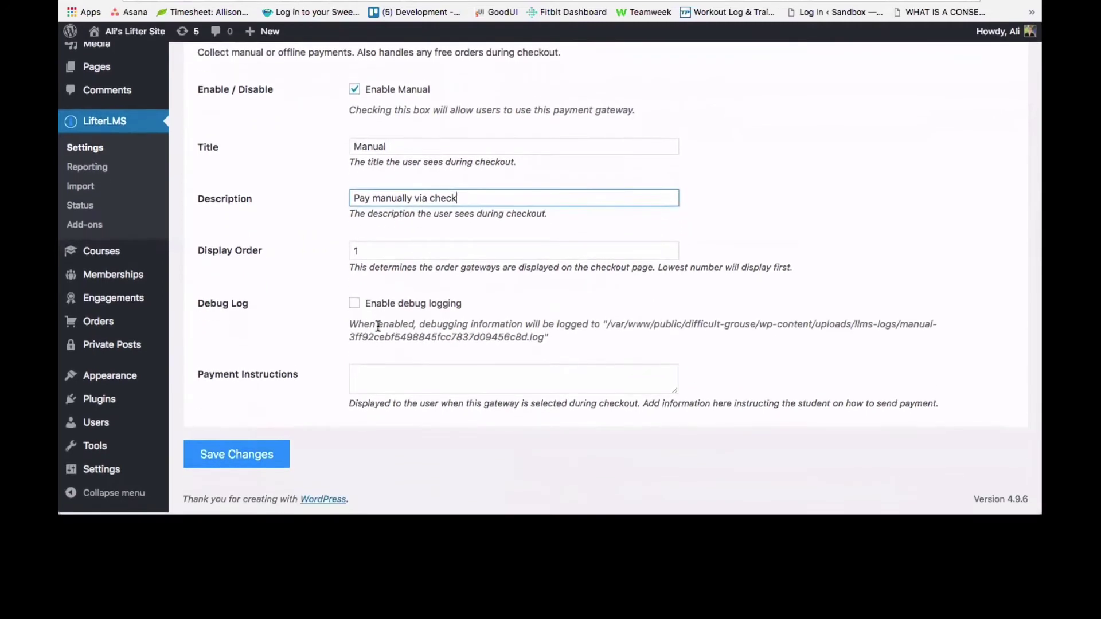
- Enter Payment Instructions to mail a check within 7 business days to the mailing address, then save
{"action": "left_click", "coordinate": [360, 373]}
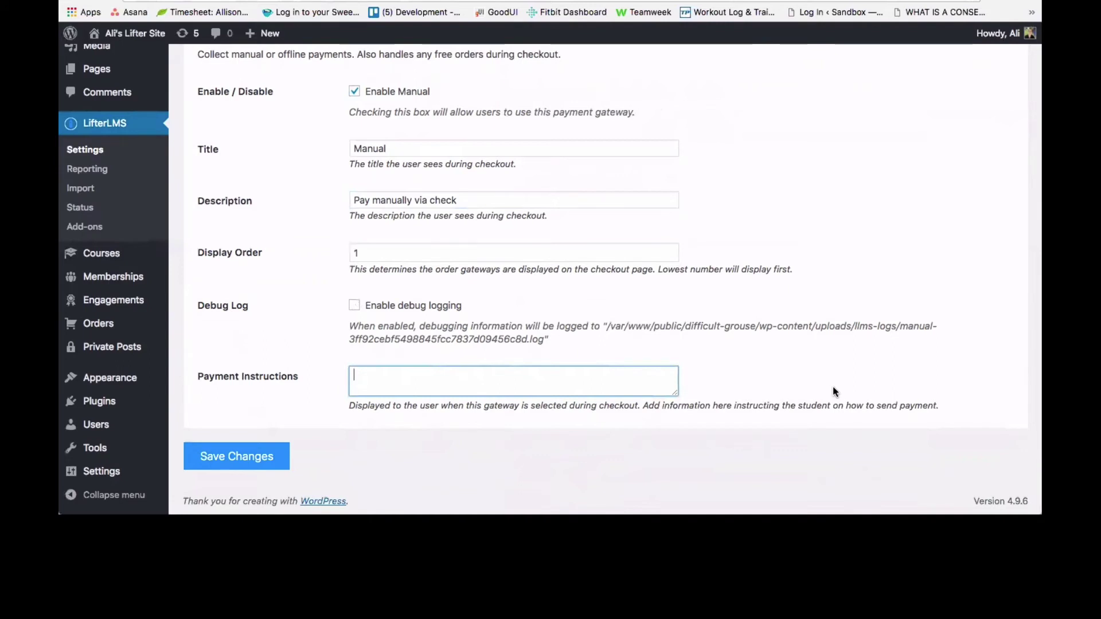
{"action": "type", "text": "Please mail a check "}
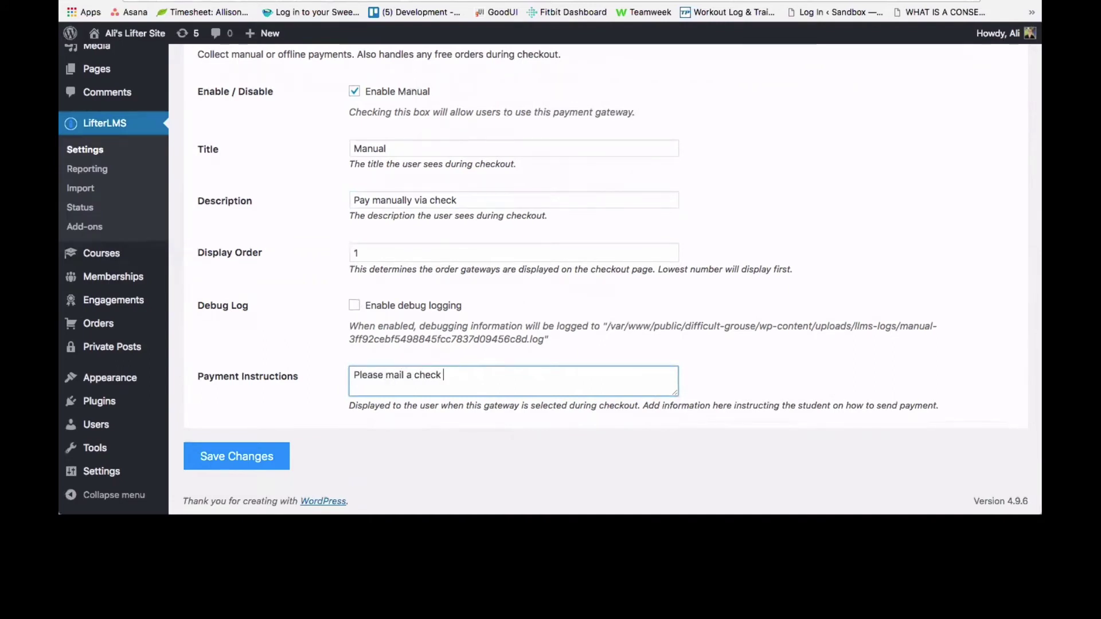
{"action": "type", "text": "within 7 bu"}
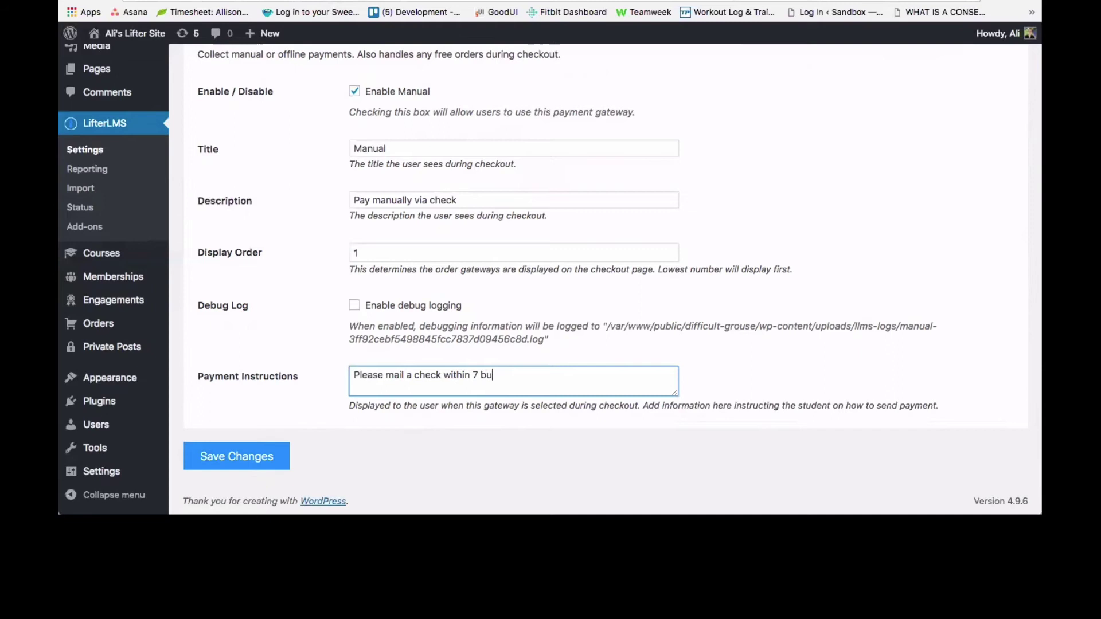
{"action": "type", "text": "isness"}
{"action": "key", "text": "BackSpace"}
{"action": "key", "text": "BackSpace"}
{"action": "key", "text": "BackSpace"}
{"action": "key", "text": "BackSpace"}
{"action": "key", "text": "BackSpace"}
{"action": "key", "text": "BackSpace"}
{"action": "type", "text": "siness days to "}
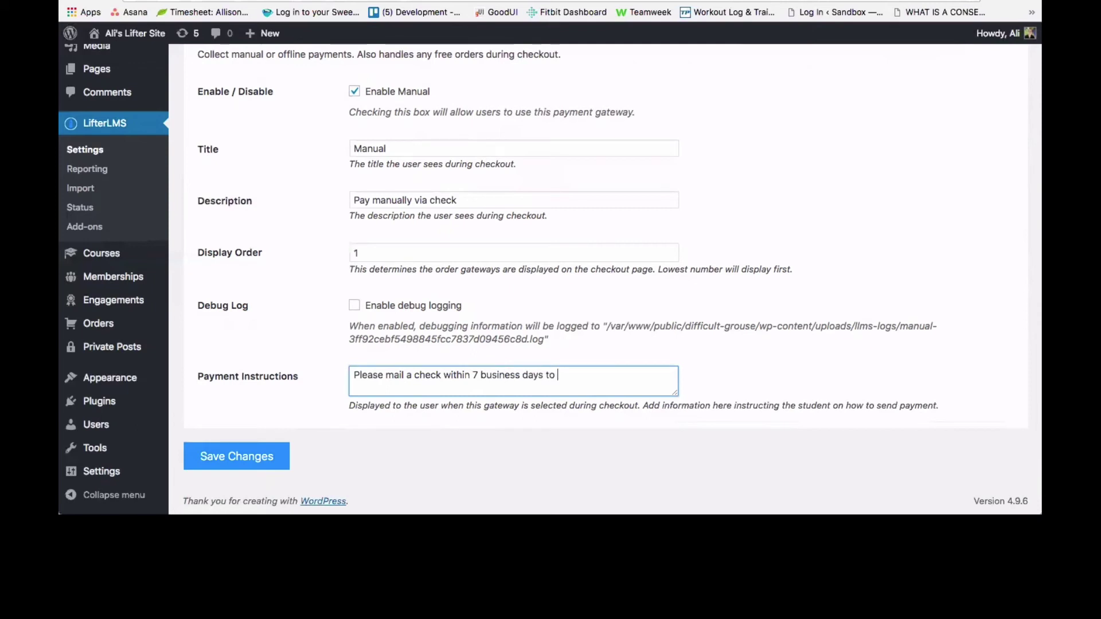
{"action": "type", "text": "the following"}
{"action": "key", "text": "BackSpace"}
{"action": "type", "text": "g address:"}
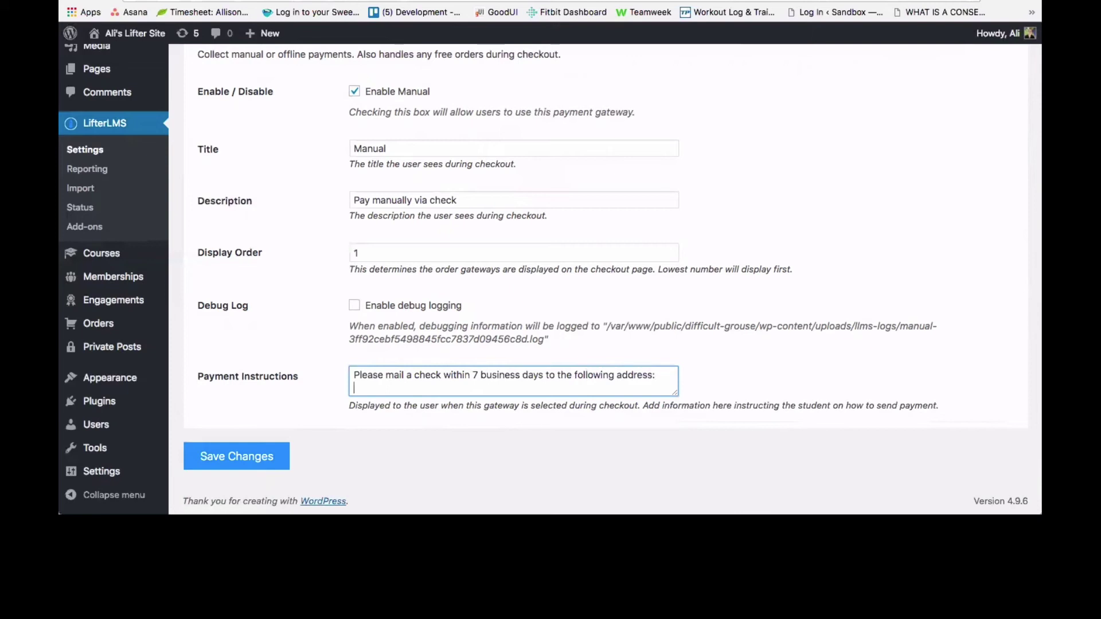
{"action": "type", "text": "444 Happy Lane"}
{"action": "key", "text": "Return"}
{"action": "type", "text": "Hap"}
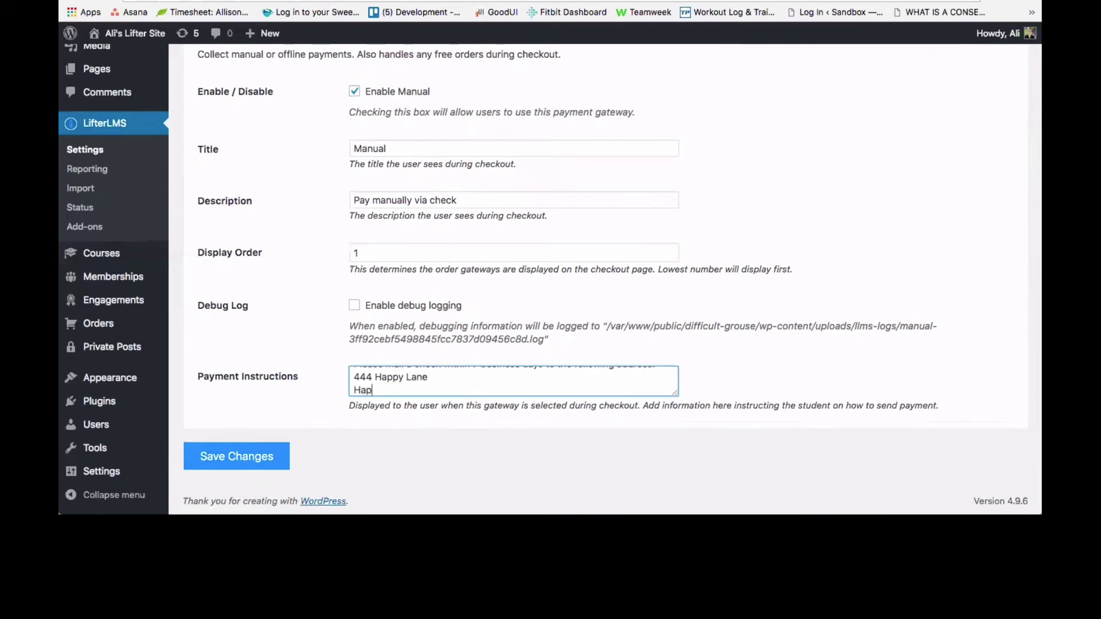
{"action": "type", "text": "pyville, CA 12345"}
{"action": "left_click", "coordinate": [280, 462]}
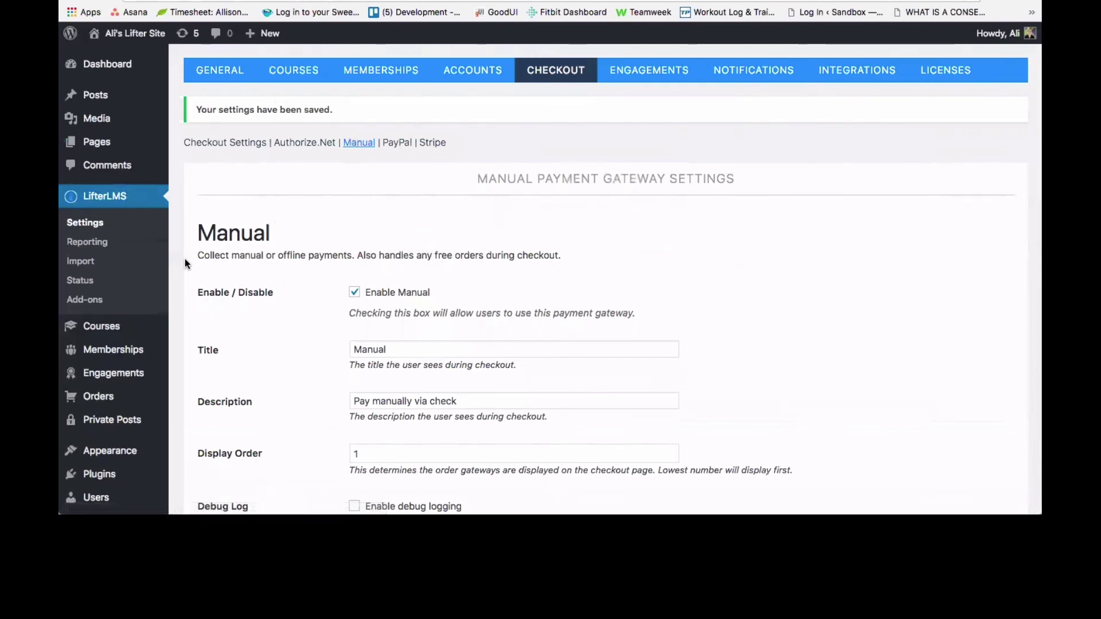
{"action": "left_click_drag", "start_coordinate": [196, 109], "coordinate": [329, 113]}
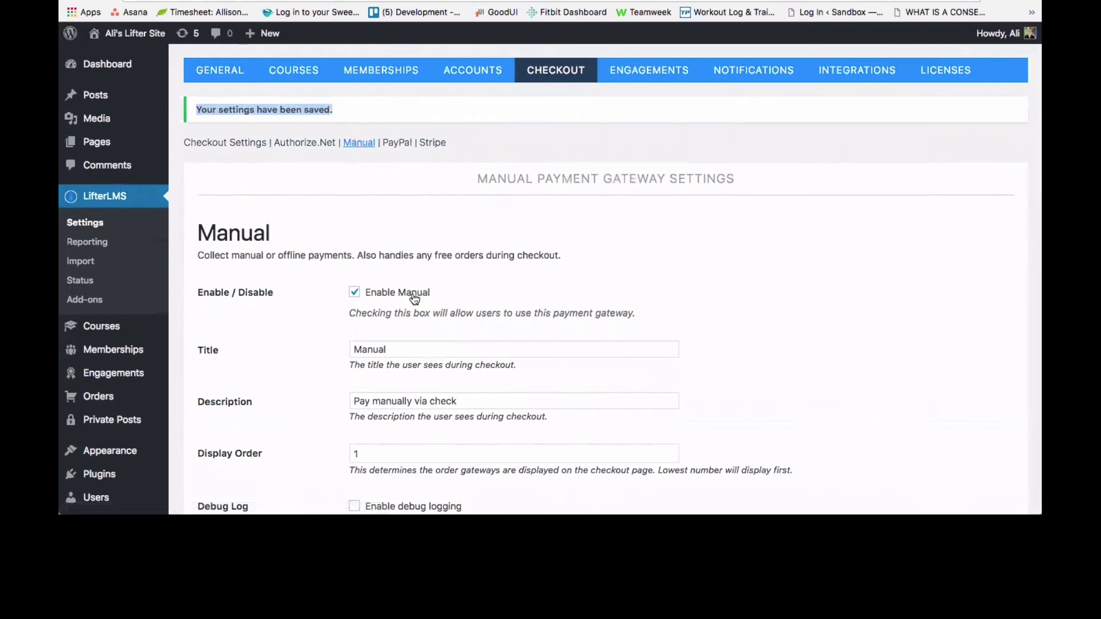